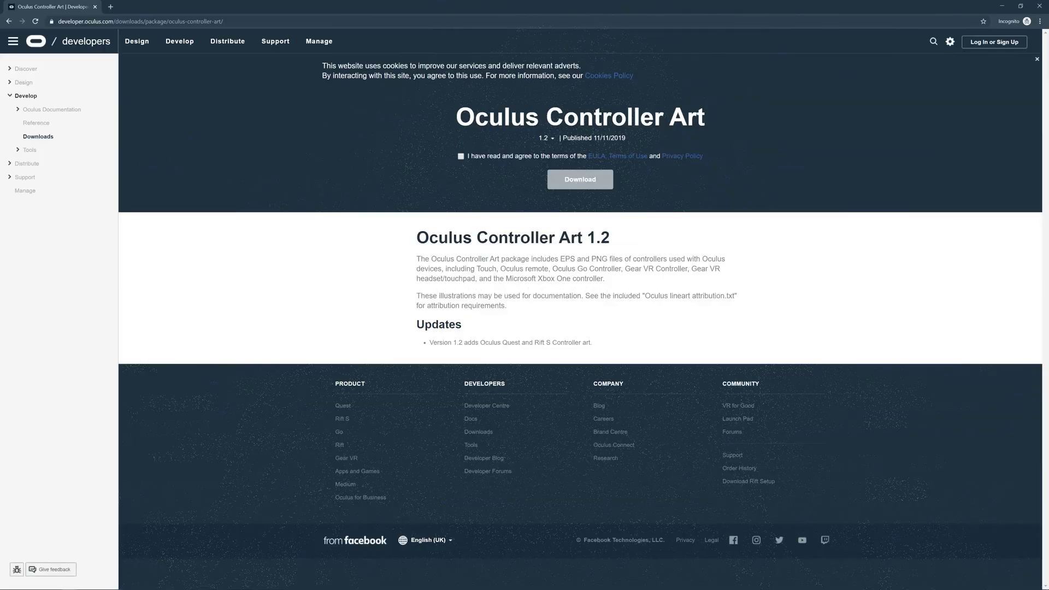
# - Accept the licence terms and download the Oculus Controller Art 1.2 package
pyautogui.click(461, 157)
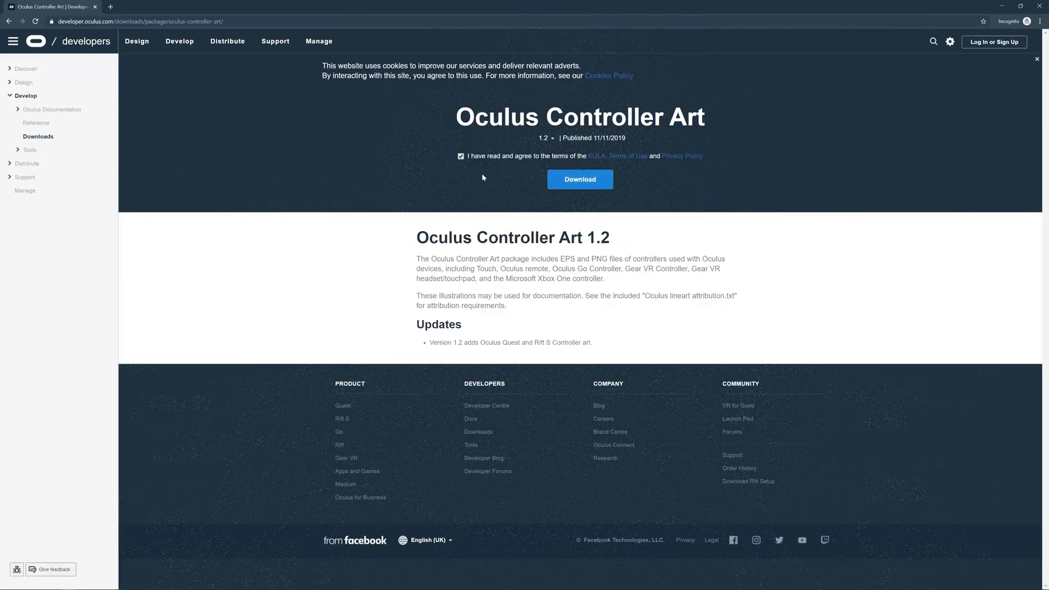
pyautogui.click(594, 187)
pyautogui.moveTo(142, 586)
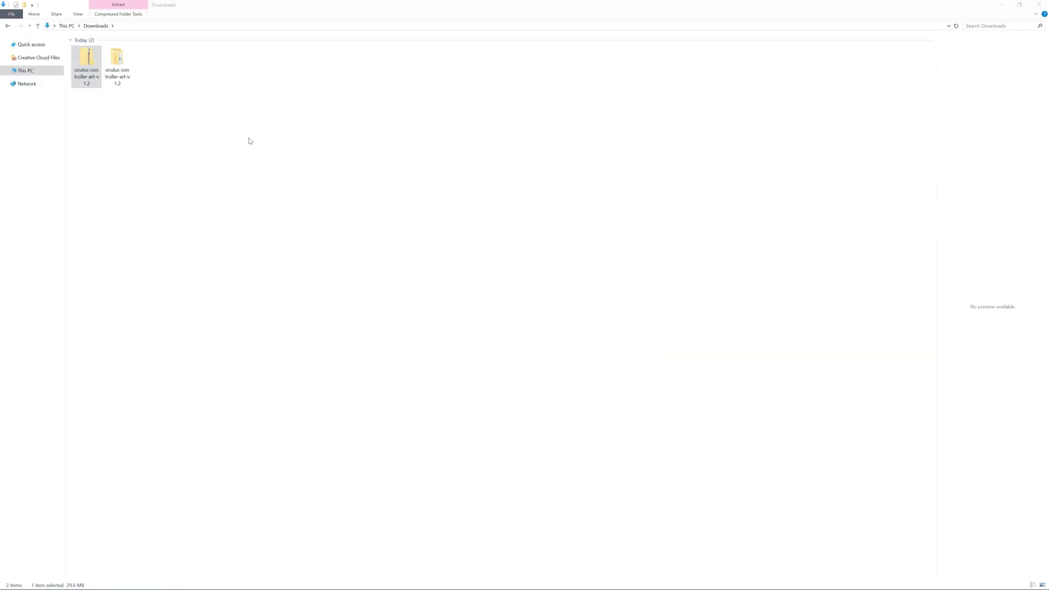
# - Copy the Export folder from Oculus Touch for Quest & Rift S in the extracted package into Downloads
pyautogui.doubleClick(115, 60)
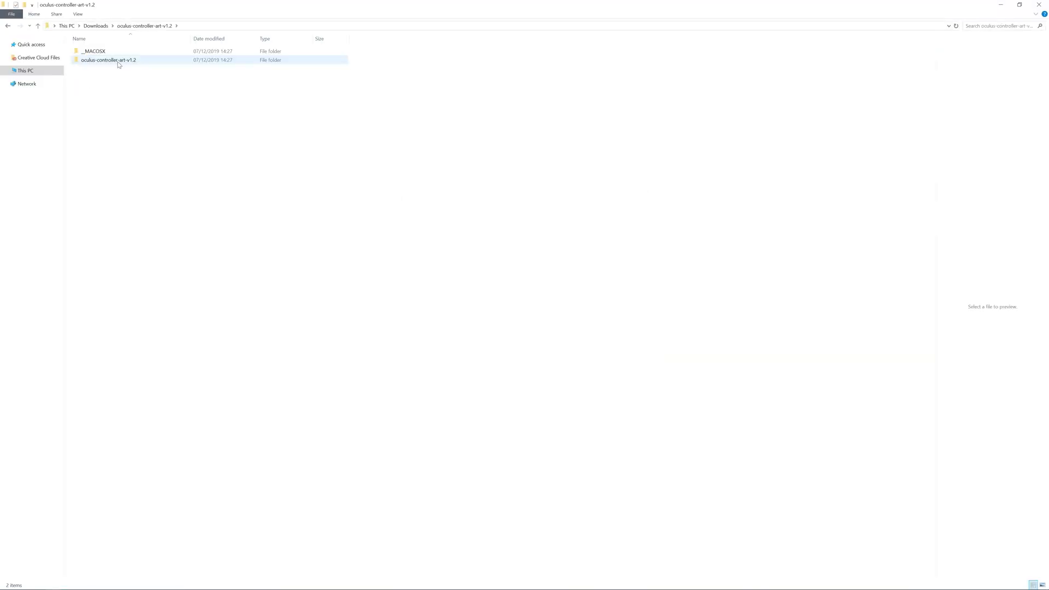
pyautogui.doubleClick(116, 59)
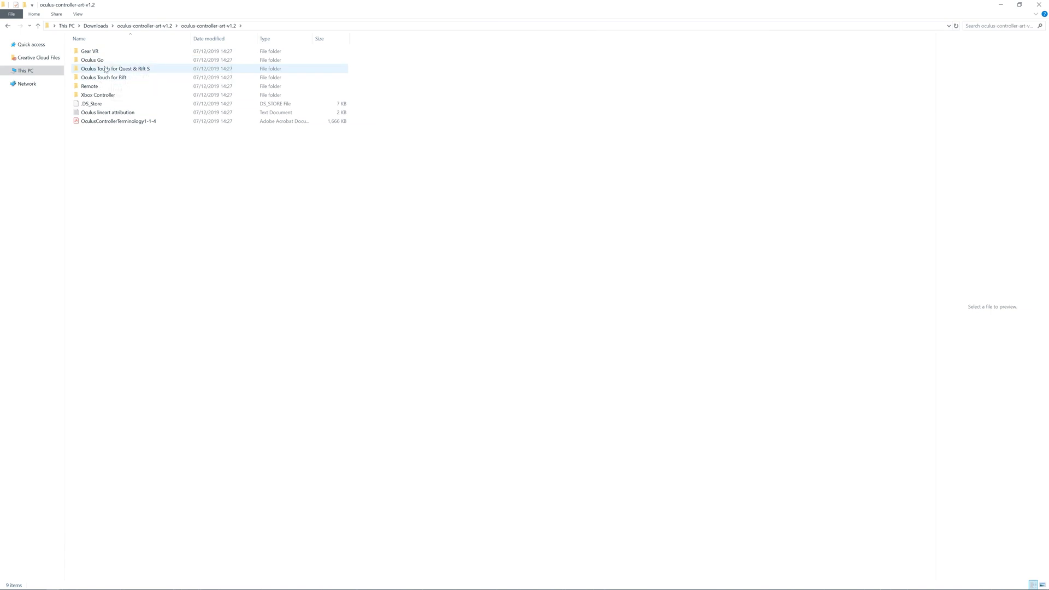
pyautogui.doubleClick(105, 69)
pyautogui.click(138, 57)
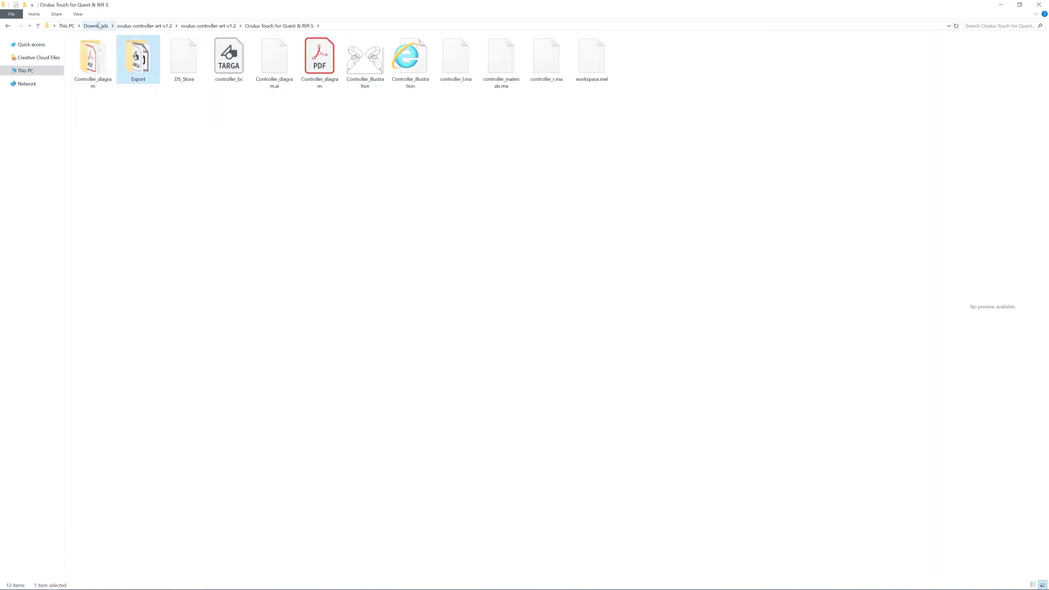
pyautogui.click(98, 26)
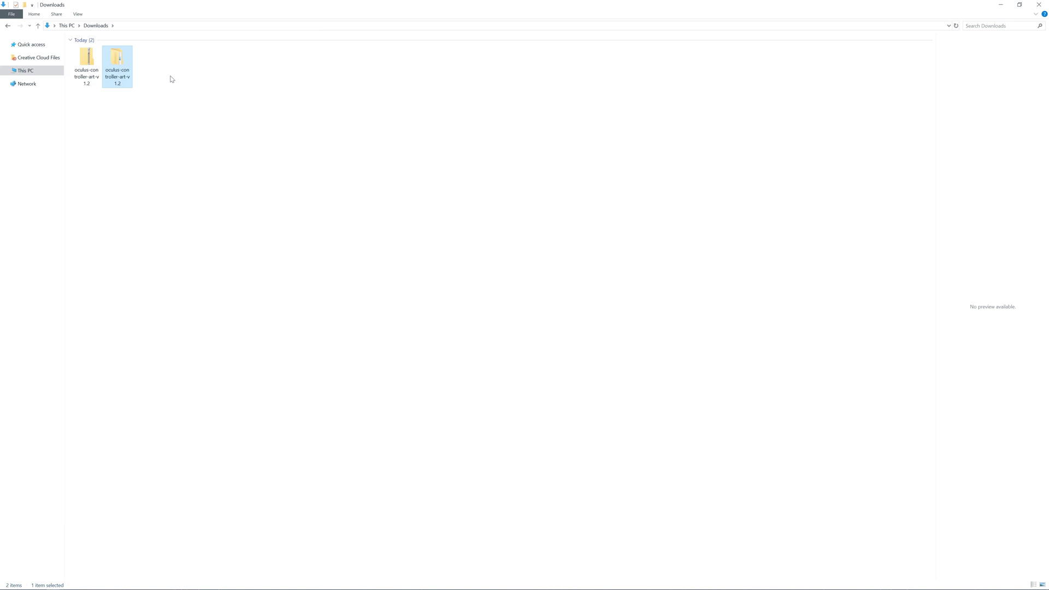
pyautogui.rightClick(171, 79)
pyautogui.click(191, 158)
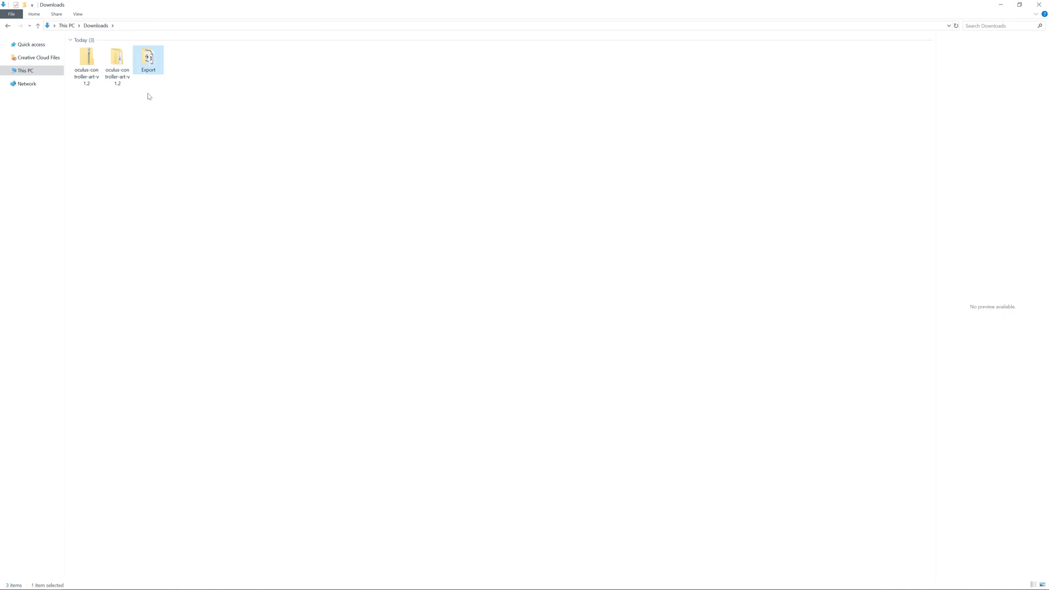
# - Delete the extracted oculus-controller-art-v1.2 folder and its zip archive from Downloads, then open the Export folder
pyautogui.click(115, 66)
pyautogui.moveTo(116, 67); pyautogui.dragTo(96, 64)
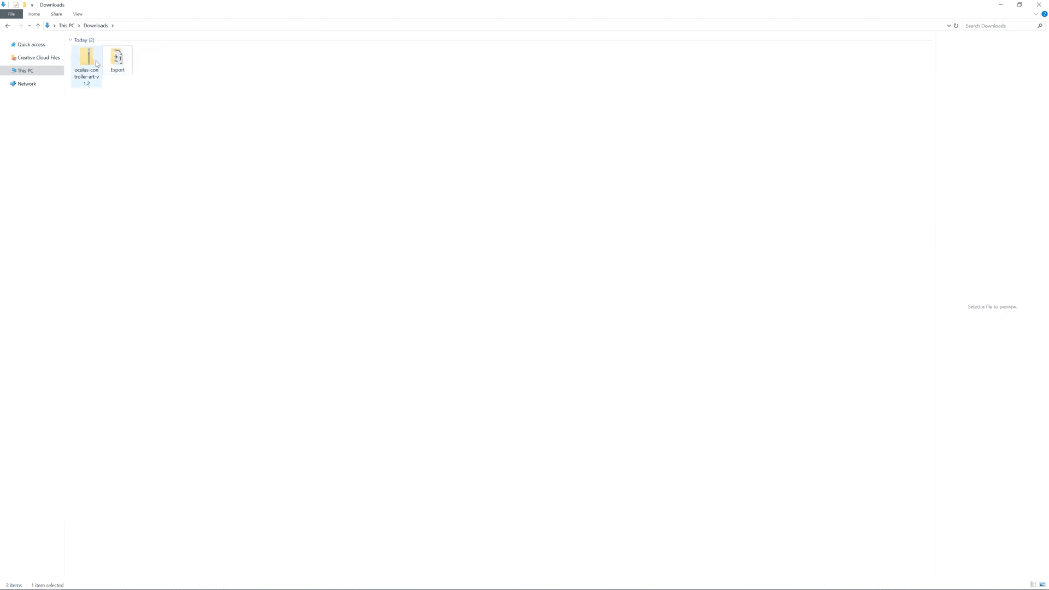
pyautogui.press('Delete')
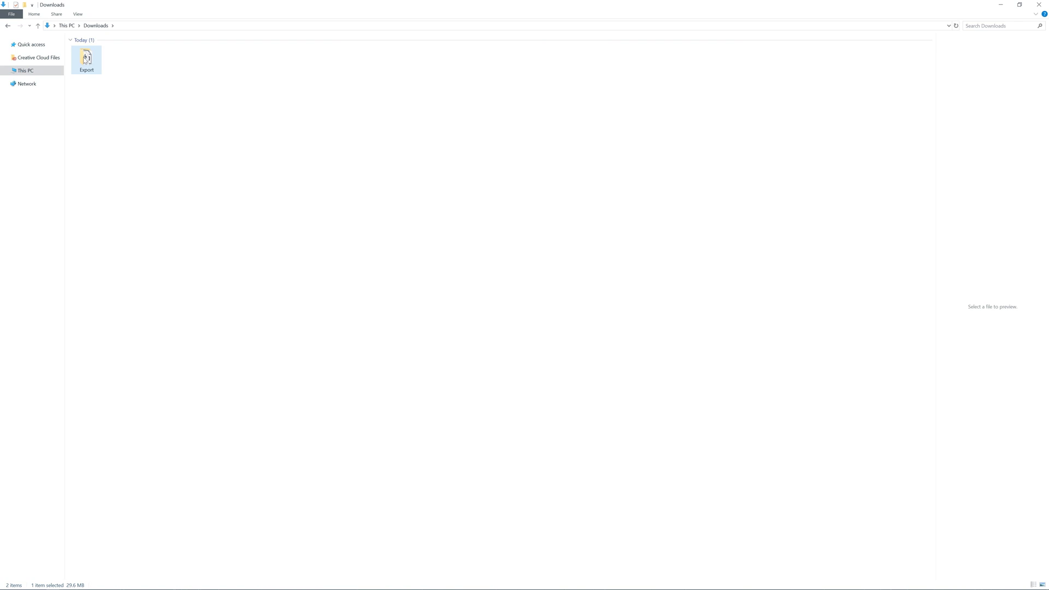
pyautogui.doubleClick(86, 59)
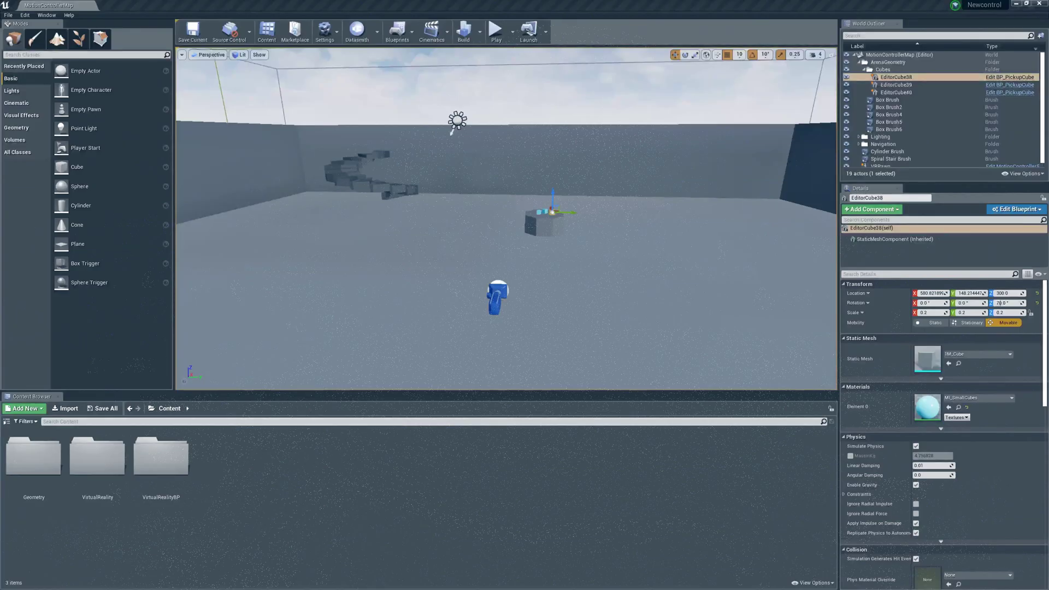
# - In the Unreal Editor, create a folder named newControl in the project's Content folder and open it
pyautogui.rightClick(245, 467)
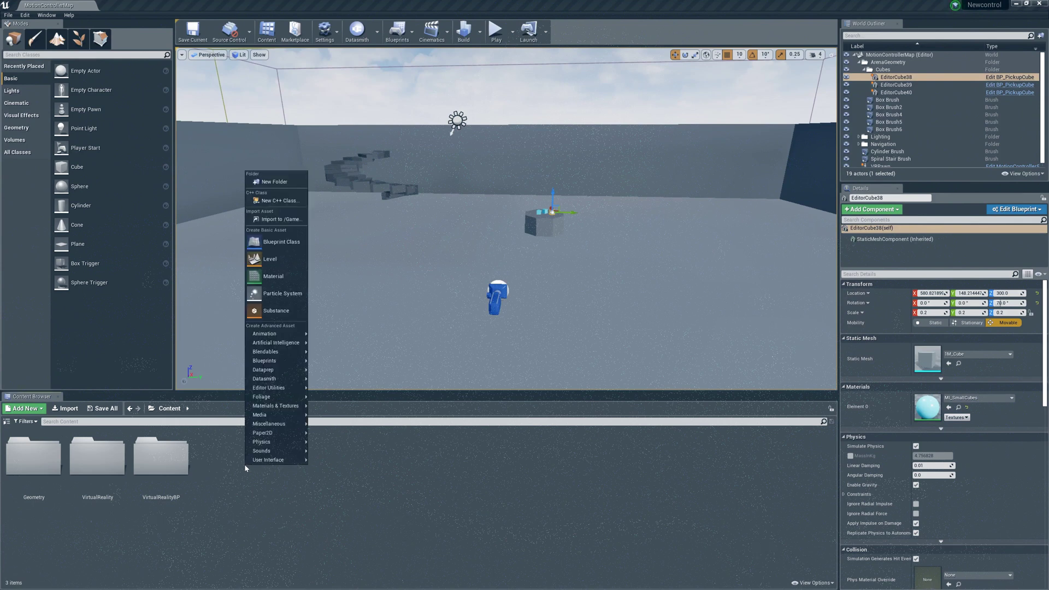
pyautogui.click(274, 182)
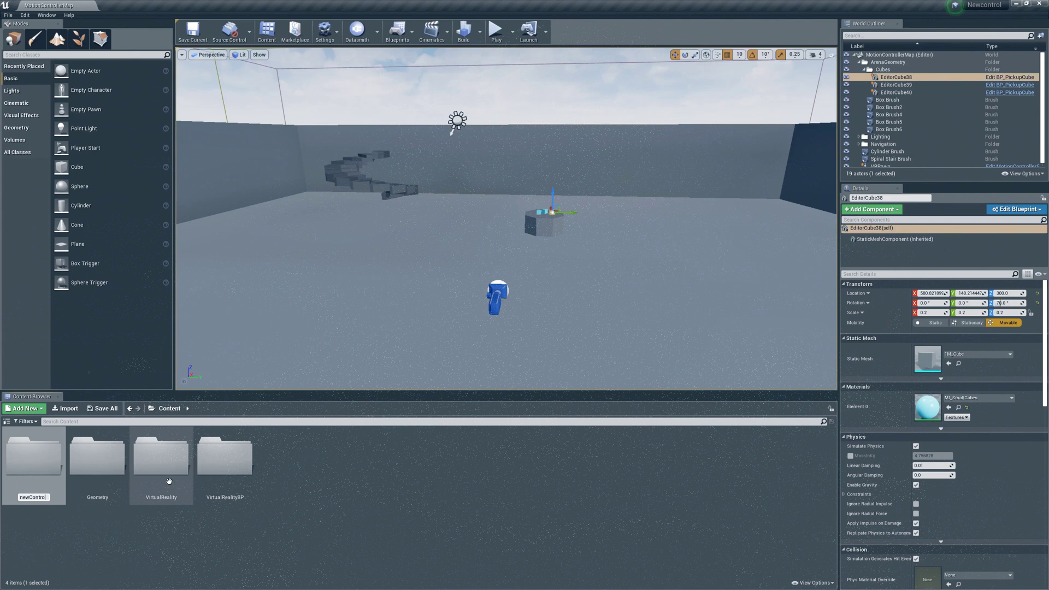
pyautogui.press('Return')
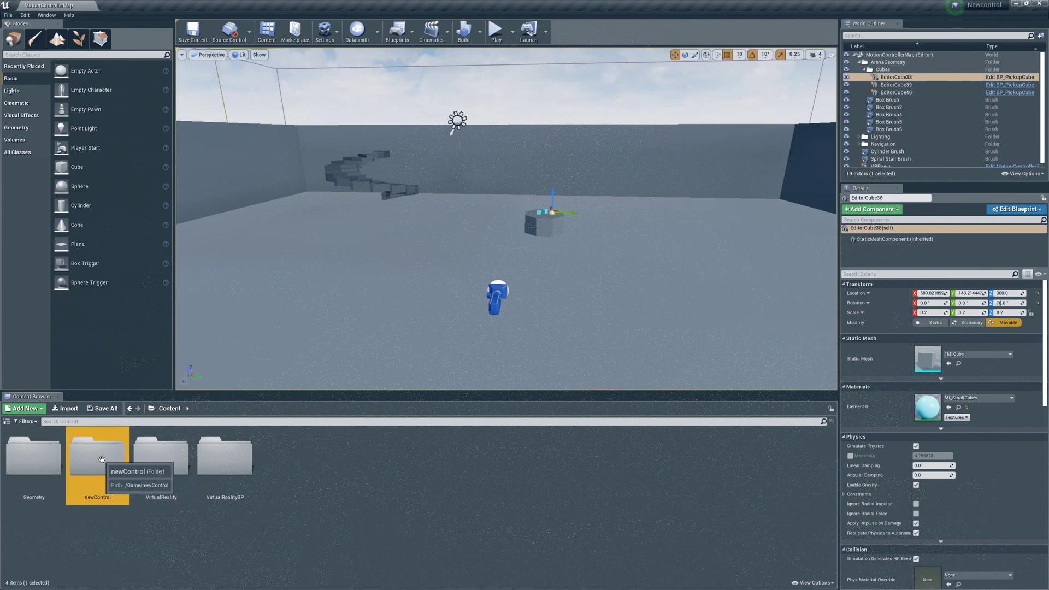
pyautogui.doubleClick(127, 451)
# - Import the controller_l model from Downloads/Export into newControl as a static mesh, with Skeletal Mesh disabled
pyautogui.click(65, 408)
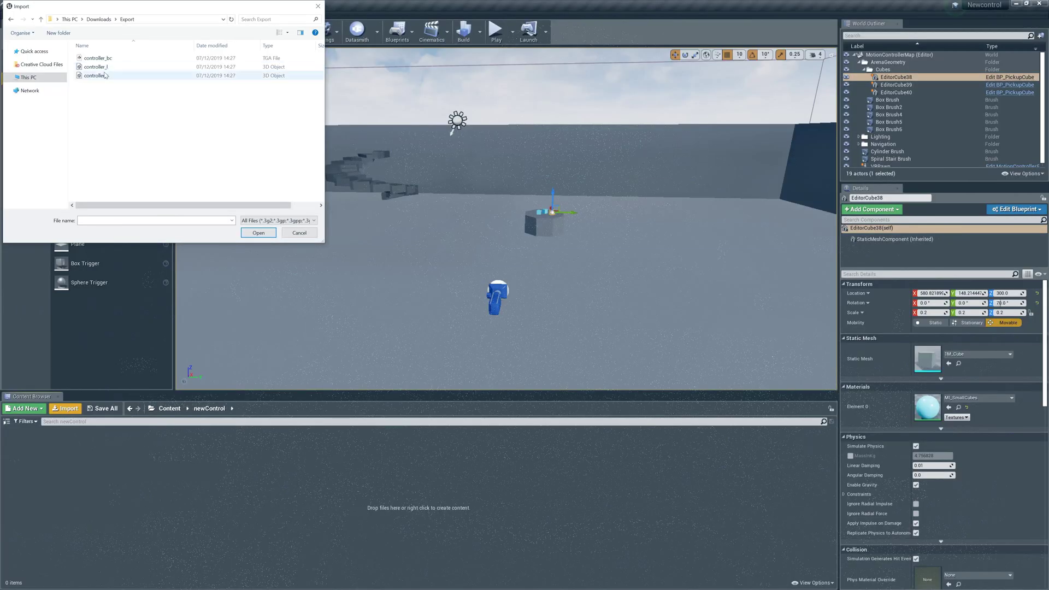
pyautogui.click(102, 67)
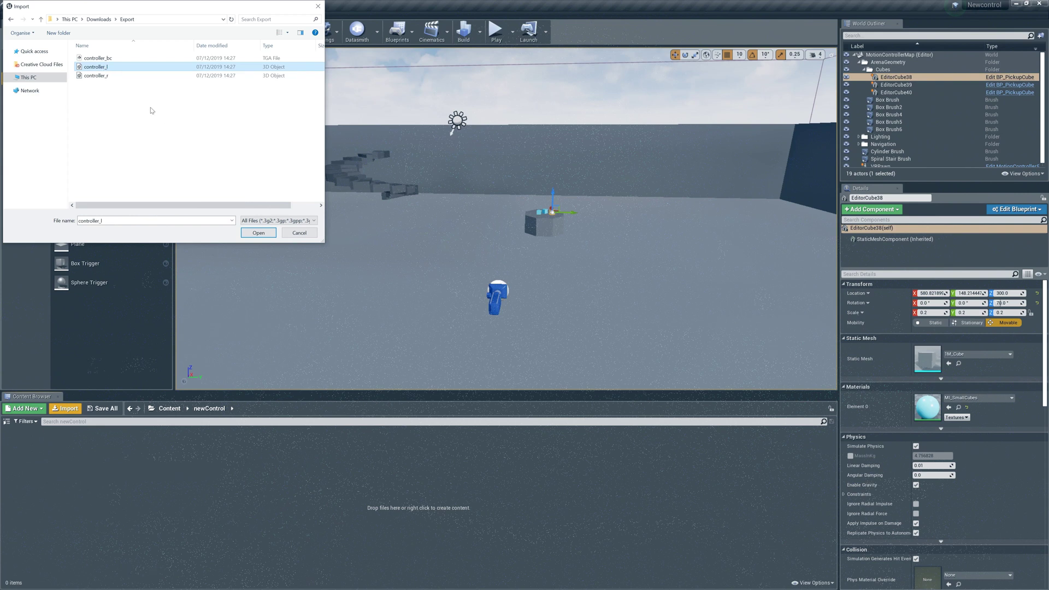
pyautogui.click(258, 232)
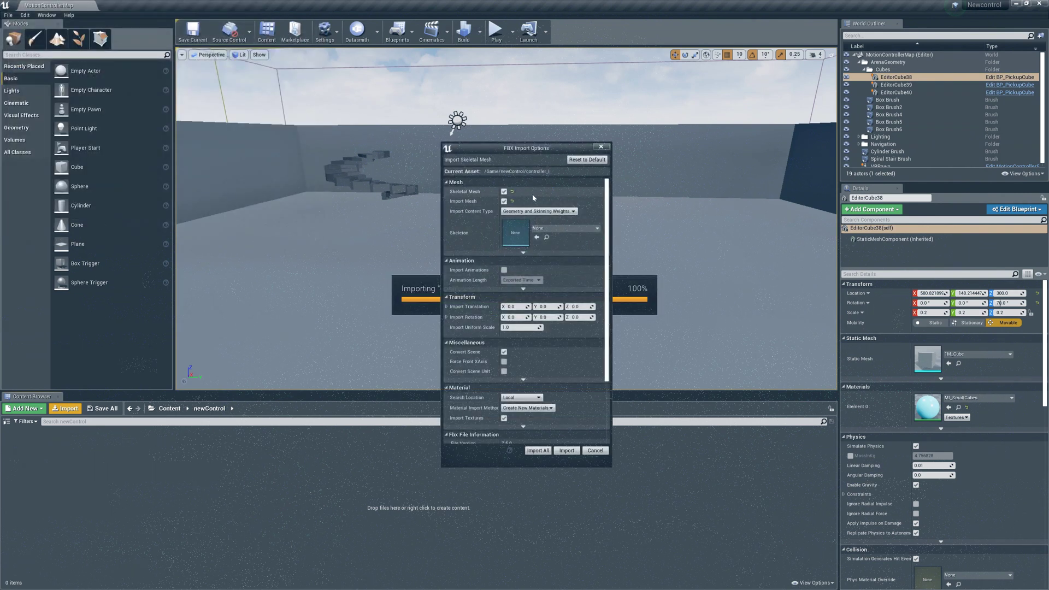
pyautogui.click(504, 191)
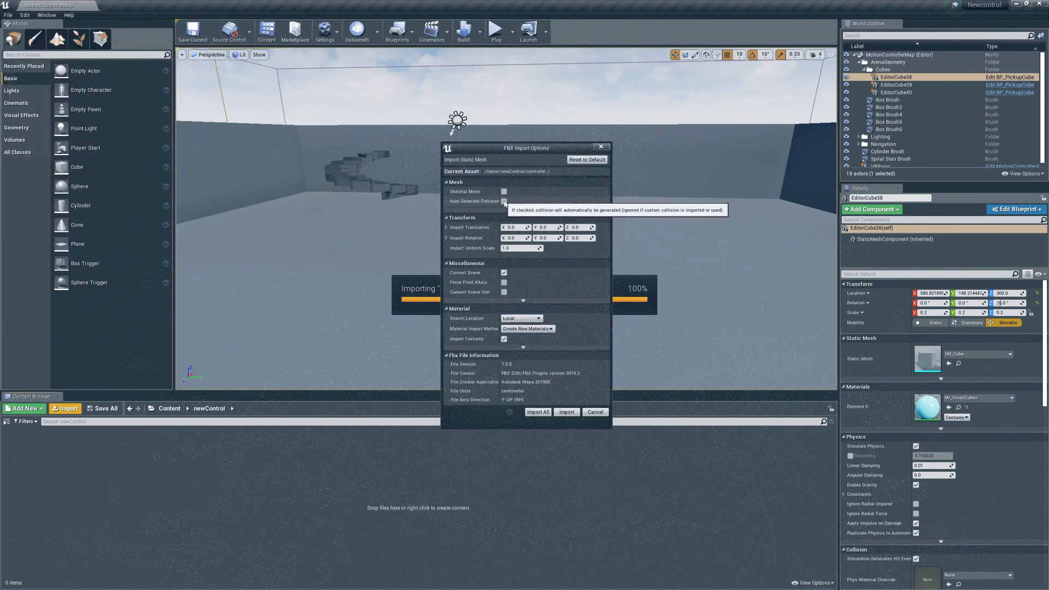
pyautogui.click(566, 413)
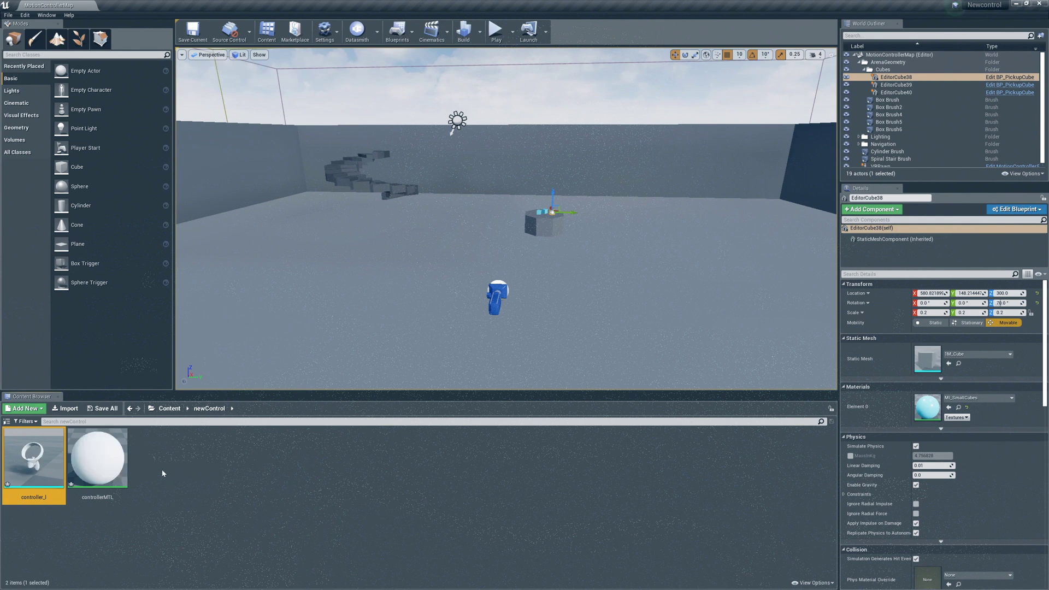
# - Import the controller_bc texture from the Export folder into newControl
pyautogui.click(65, 408)
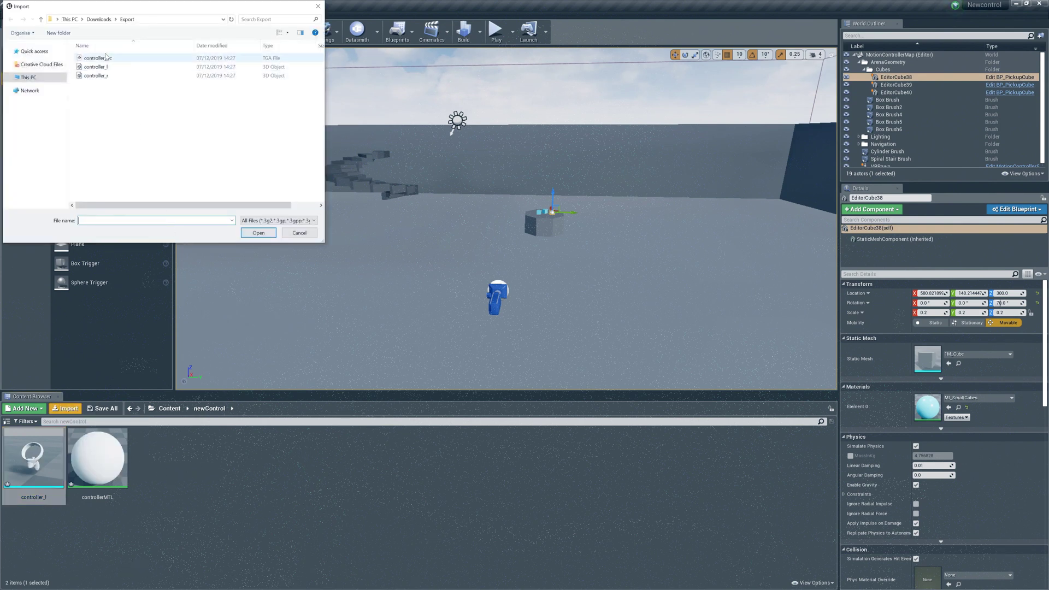
pyautogui.click(108, 59)
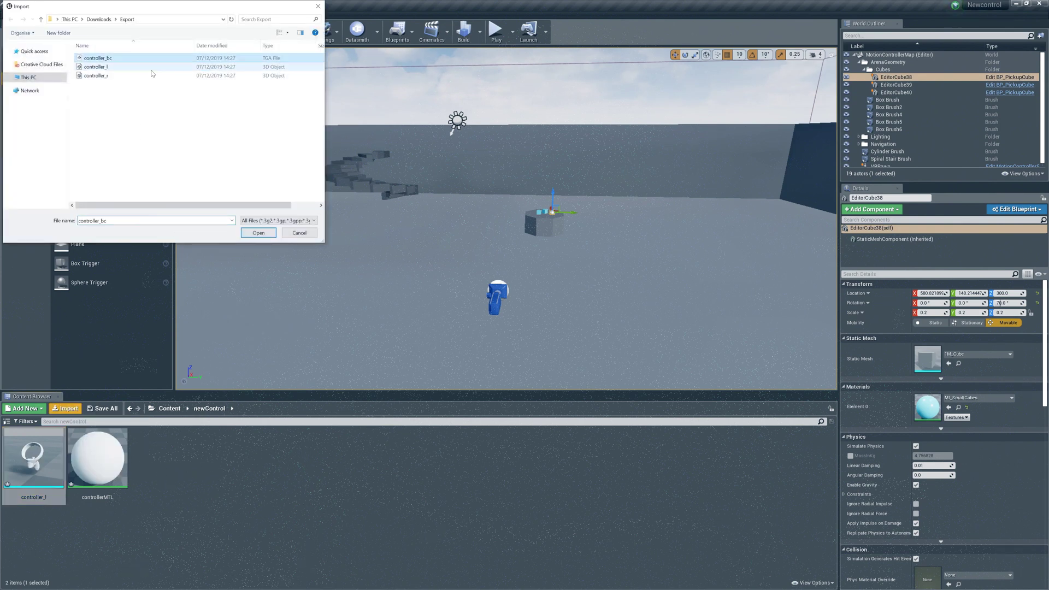
pyautogui.click(258, 233)
# - In the controllerMTL material, delete the existing input node and connect the controller_bc texture's RGB output to Base Color
pyautogui.doubleClick(172, 446)
pyautogui.moveTo(491, 133); pyautogui.dragTo(576, 133)
pyautogui.click(506, 133)
pyautogui.press('Delete')
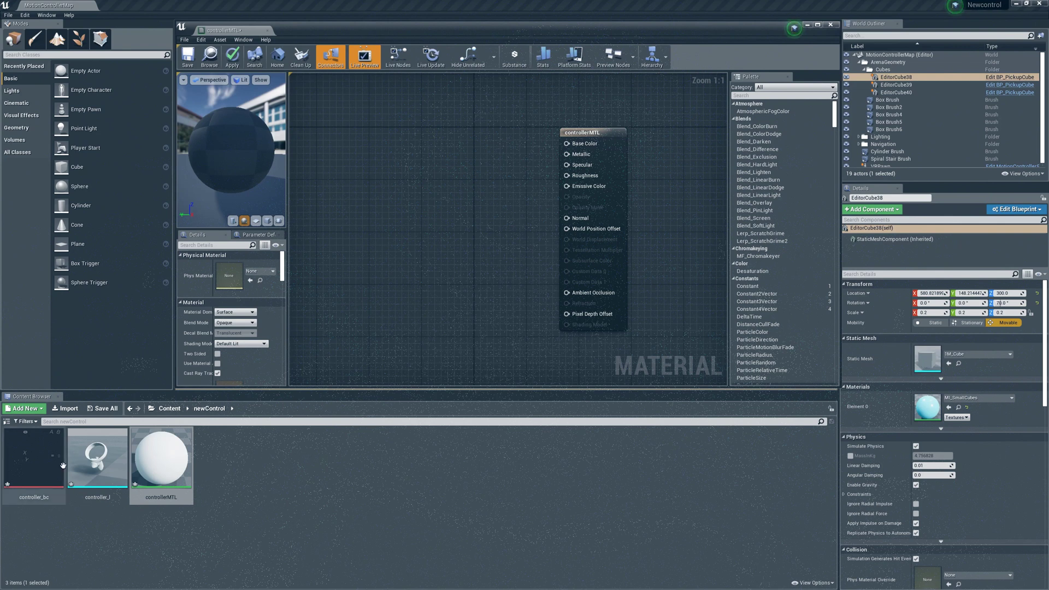
pyautogui.moveTo(28, 460); pyautogui.dragTo(568, 144)
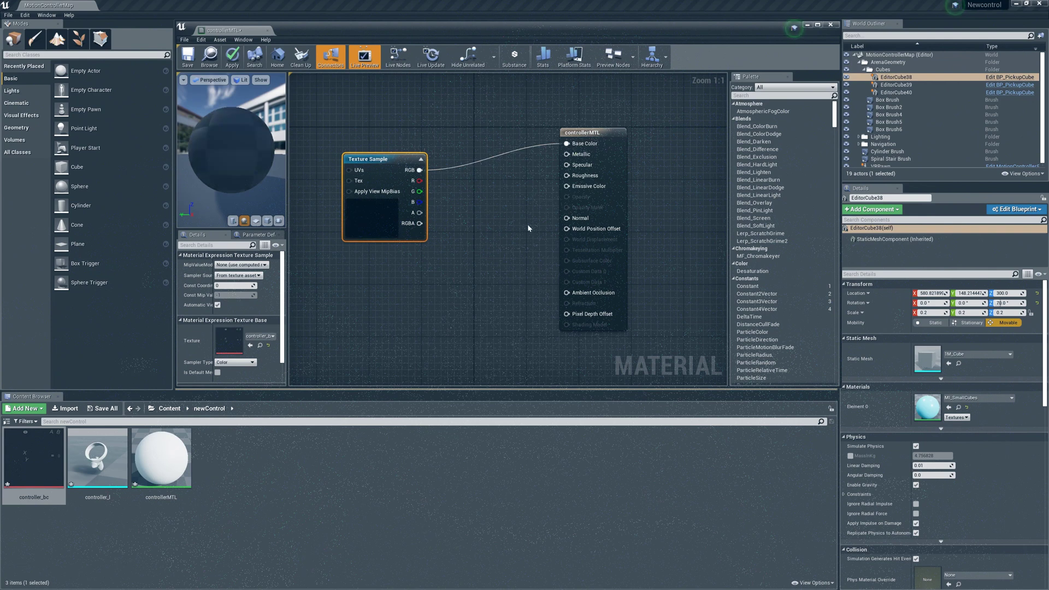
# - Open the BP_MotionController blueprint from VirtualRealityBP/Blueprints and show its component viewport
pyautogui.click(169, 408)
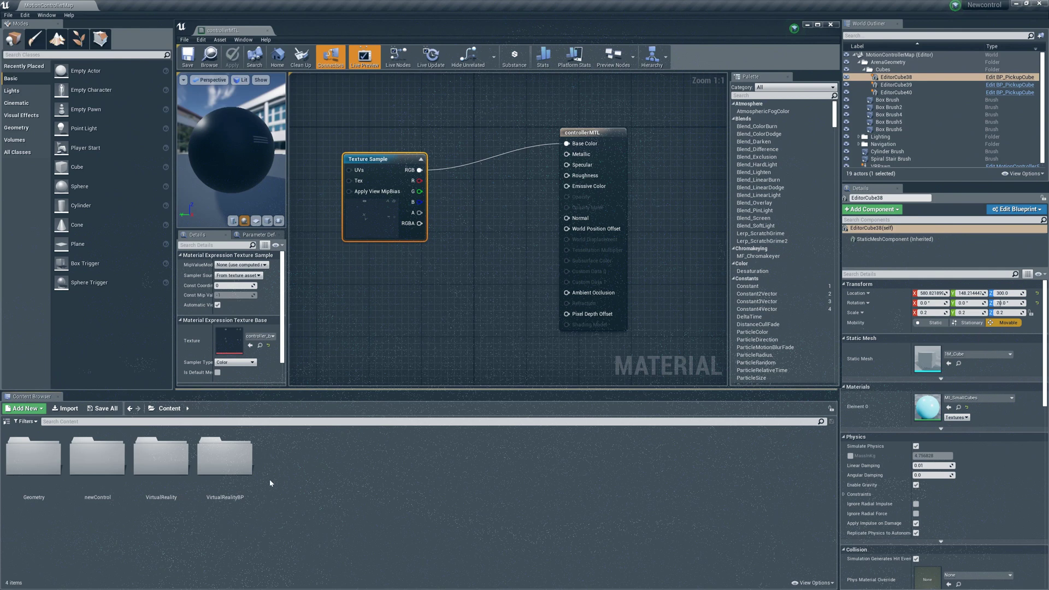
pyautogui.doubleClick(230, 468)
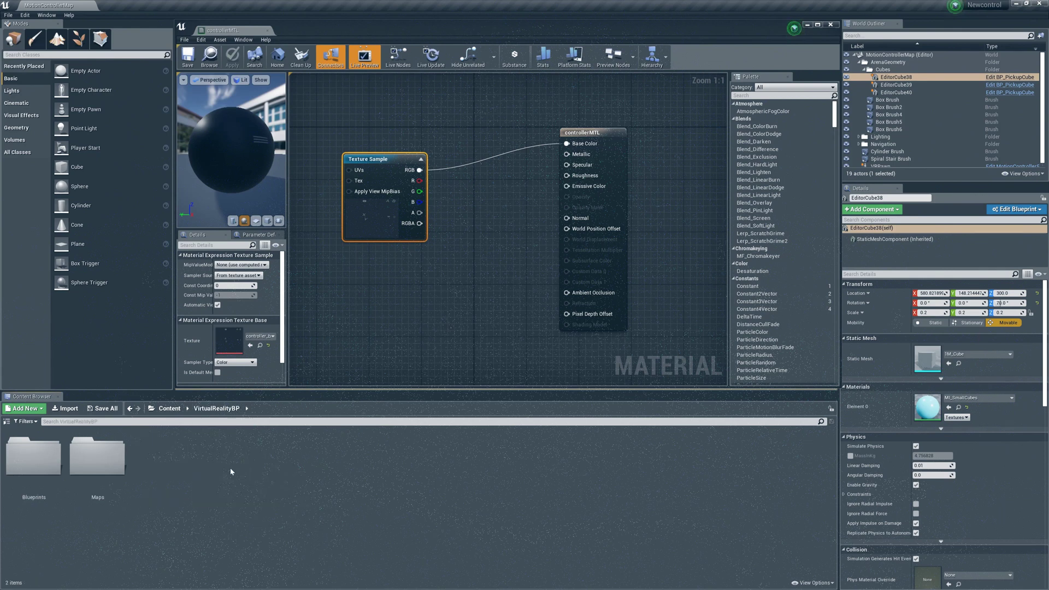
pyautogui.doubleClick(50, 466)
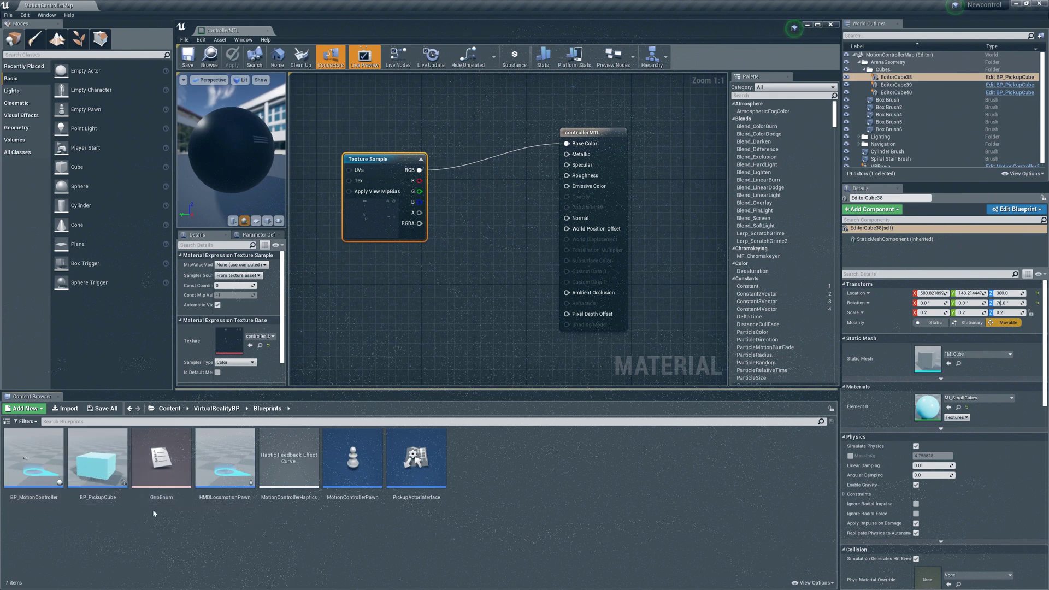
pyautogui.doubleClick(33, 465)
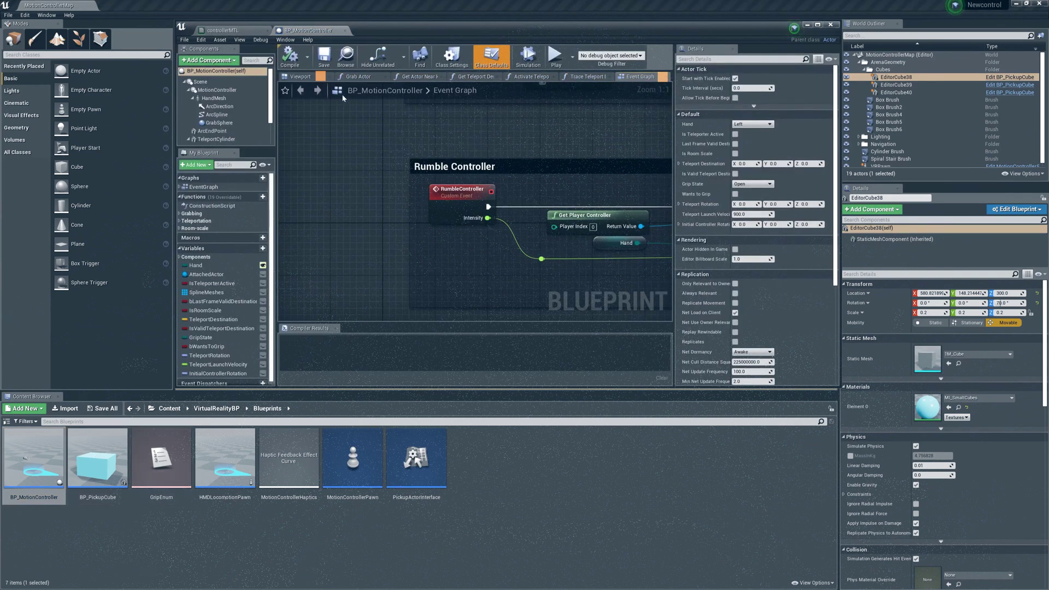
pyautogui.click(301, 77)
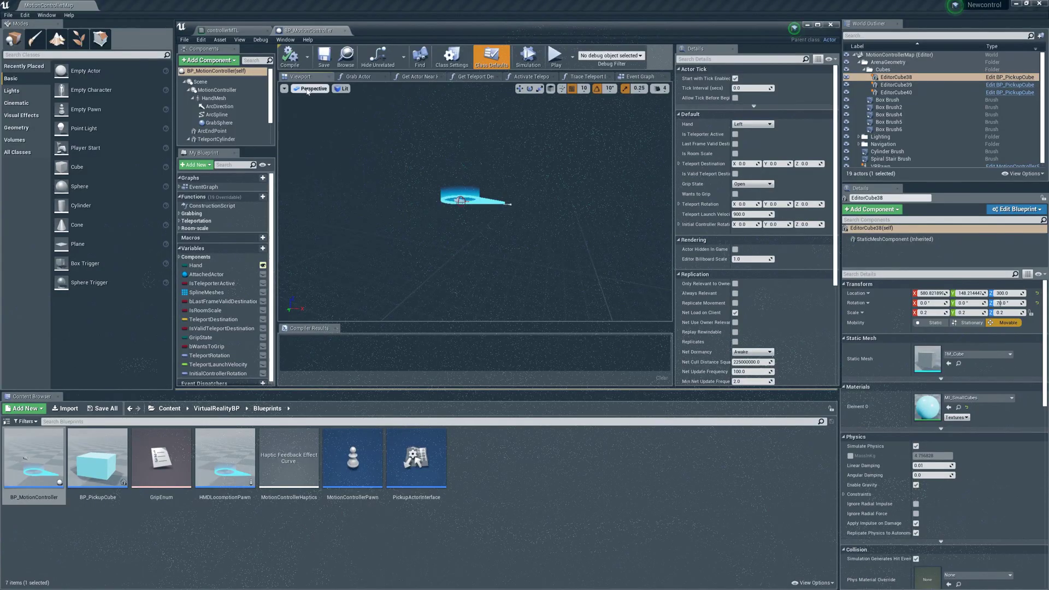
# - Set the blueprint viewport to the Top view with Lit shading, with the hand mesh shown up close
pyautogui.click(310, 88)
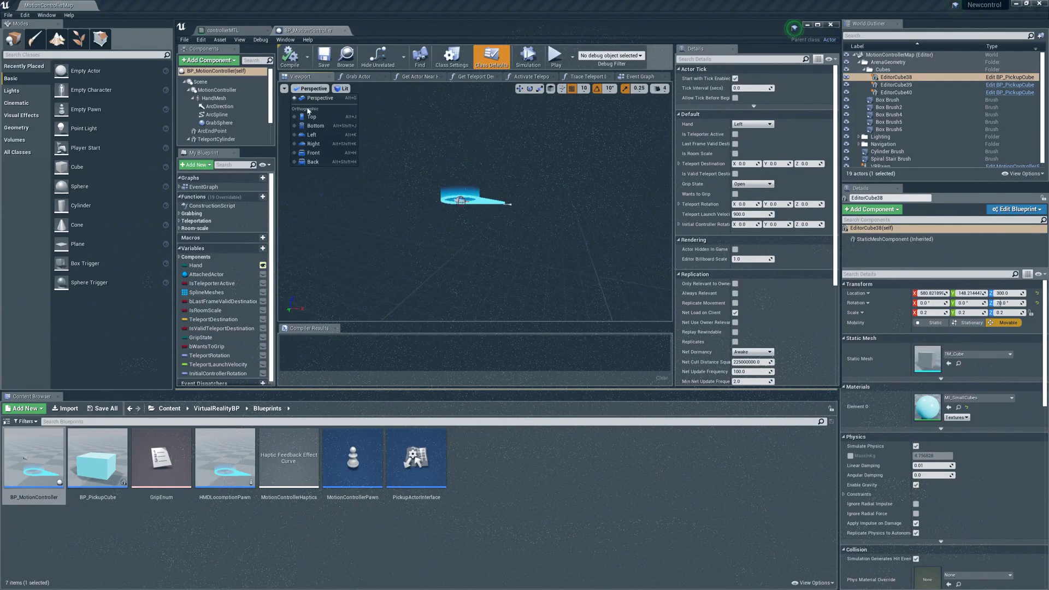
pyautogui.click(308, 116)
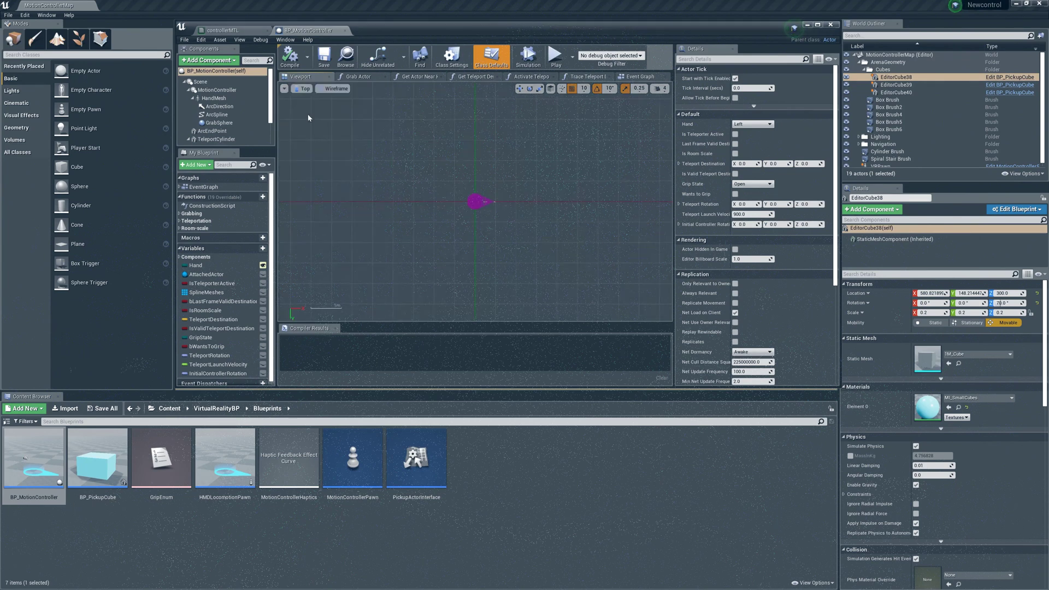
pyautogui.click(336, 89)
pyautogui.click(339, 101)
pyautogui.hotkey('alt', '4')
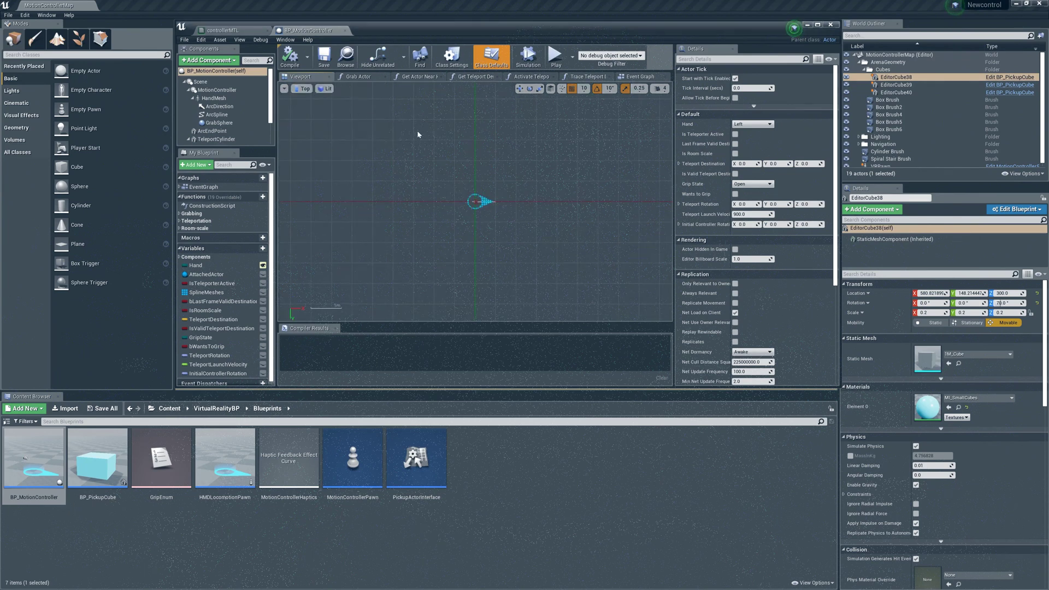
pyautogui.scroll(8, 490, 192)
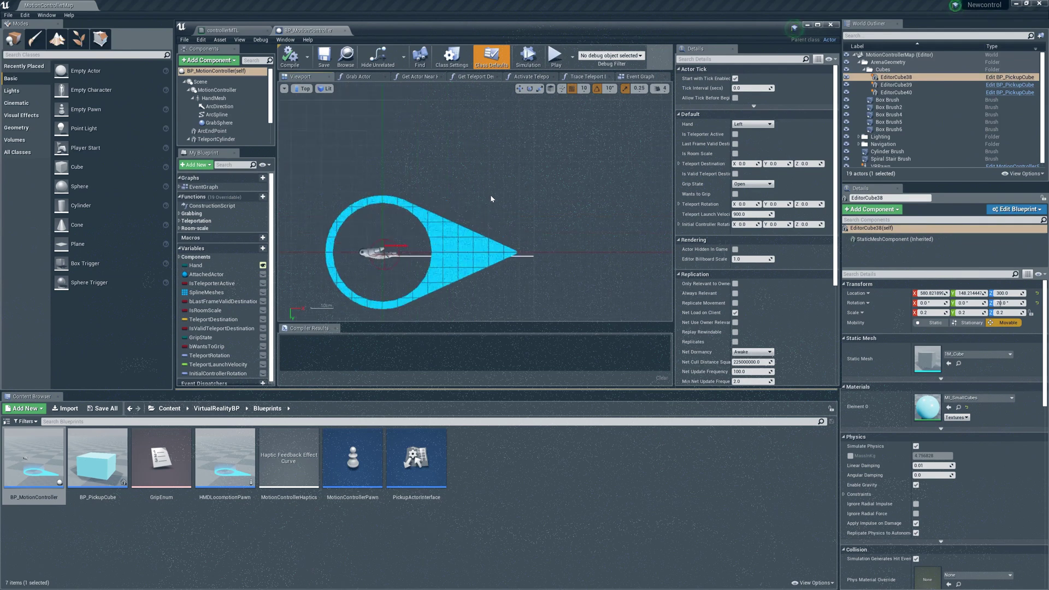
pyautogui.scroll(6, 580, 112)
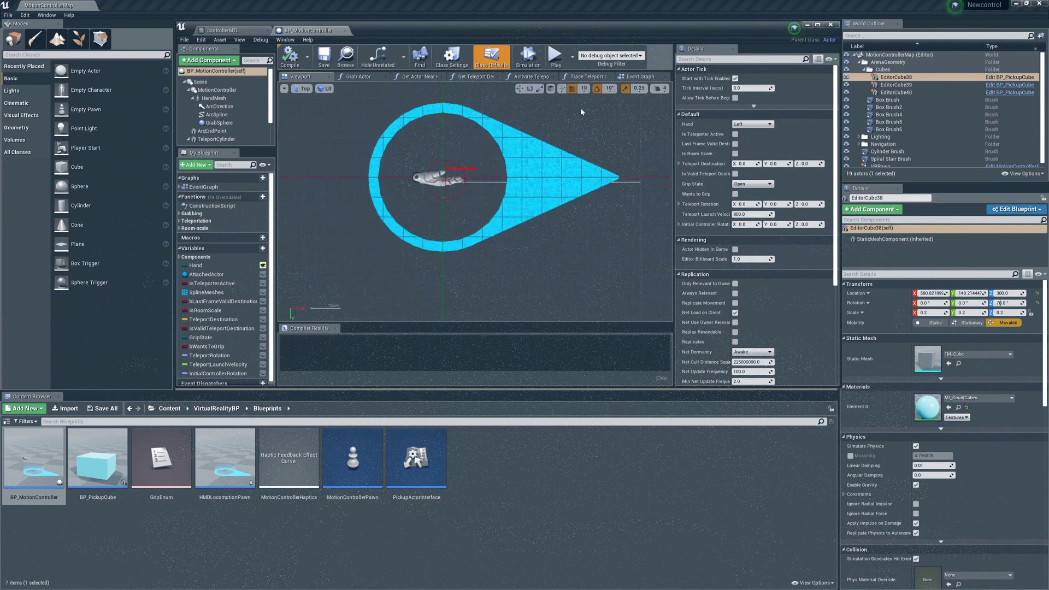
pyautogui.scroll(2, 597, 119)
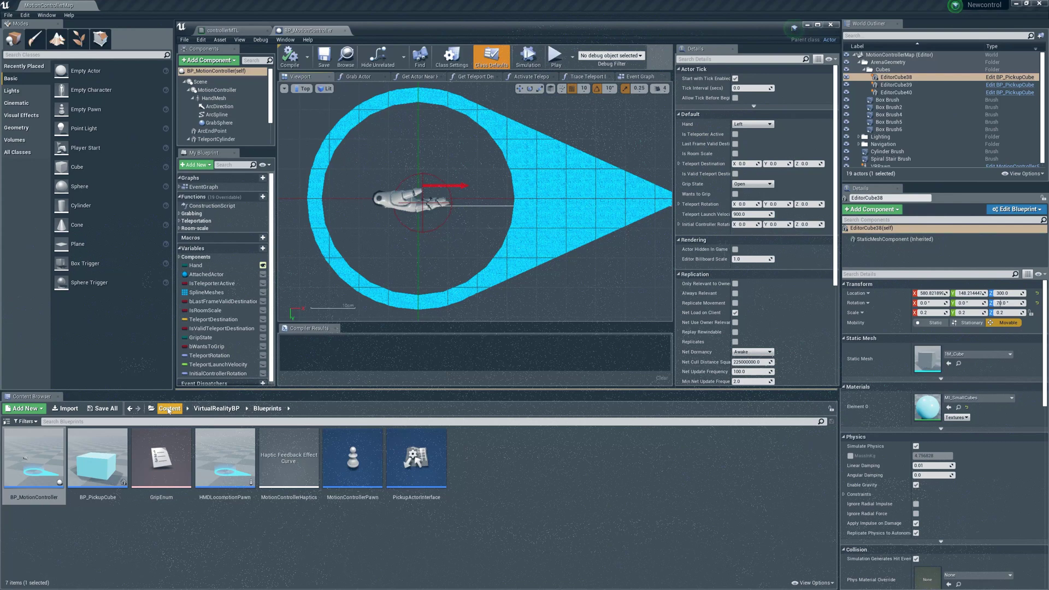
# - Add the controller_l mesh from the newControl folder to BP_MotionController as a child of the MotionController component
pyautogui.click(168, 408)
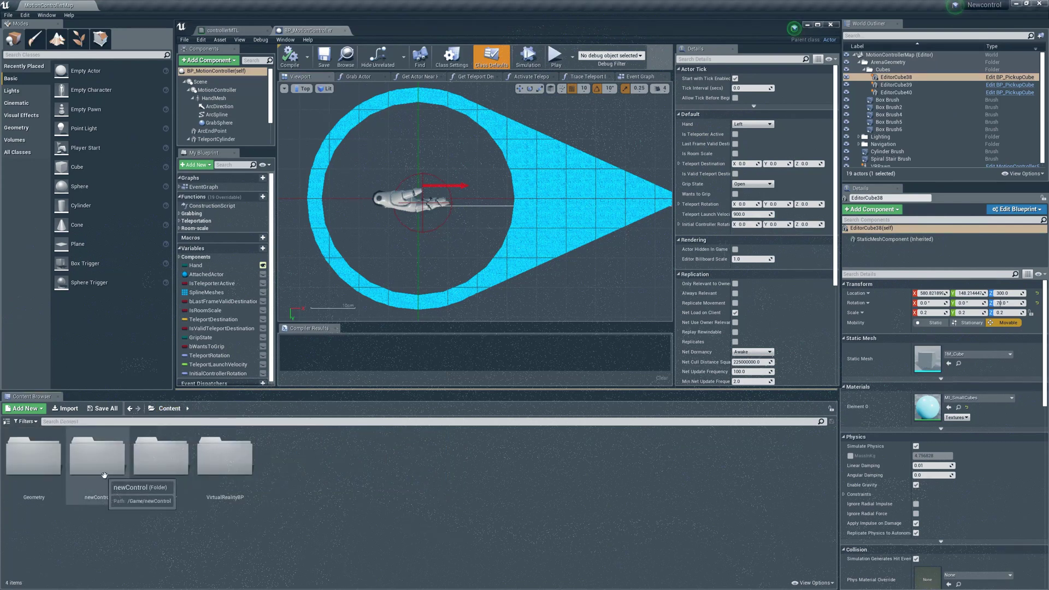
pyautogui.doubleClick(97, 456)
pyautogui.moveTo(90, 464); pyautogui.dragTo(225, 87)
pyautogui.moveTo(224, 129); pyautogui.dragTo(218, 74)
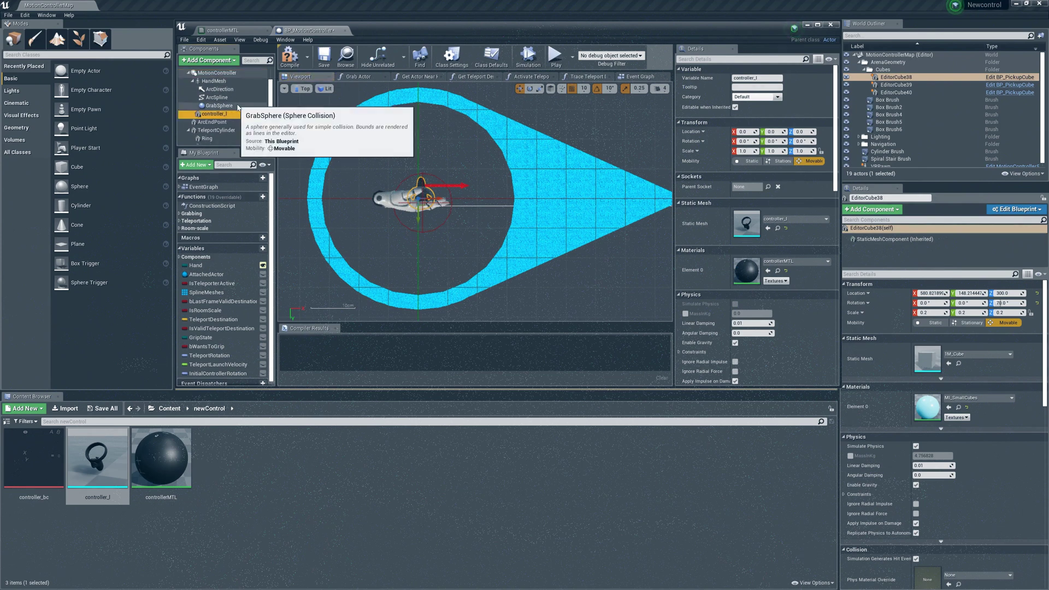
# - Rotate the controller_l component to -90° about Z and set the ArcDirection component's Z location to -1
pyautogui.click(529, 90)
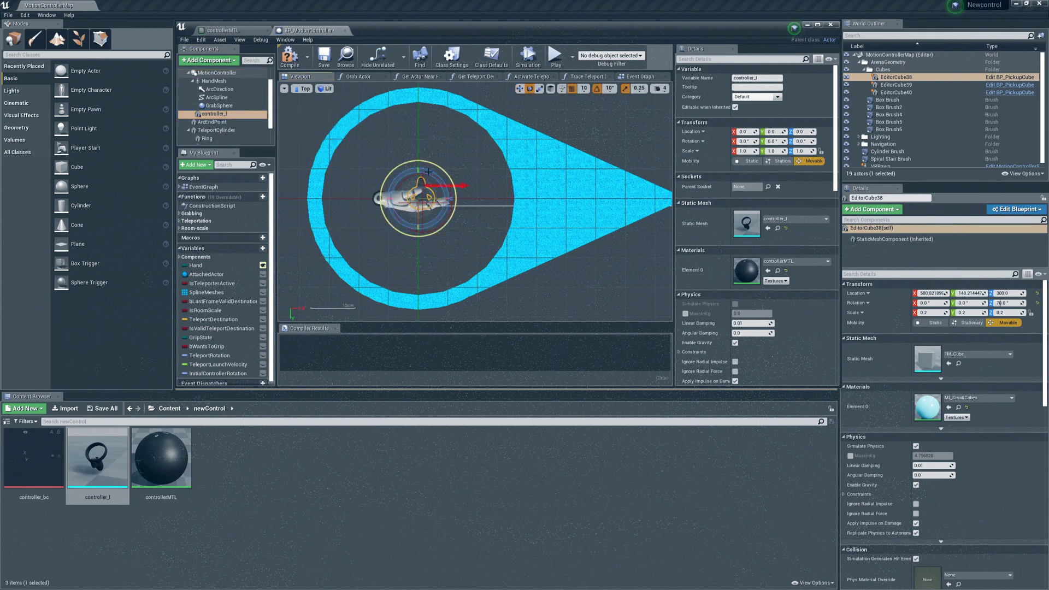
pyautogui.moveTo(422, 172); pyautogui.dragTo(433, 166)
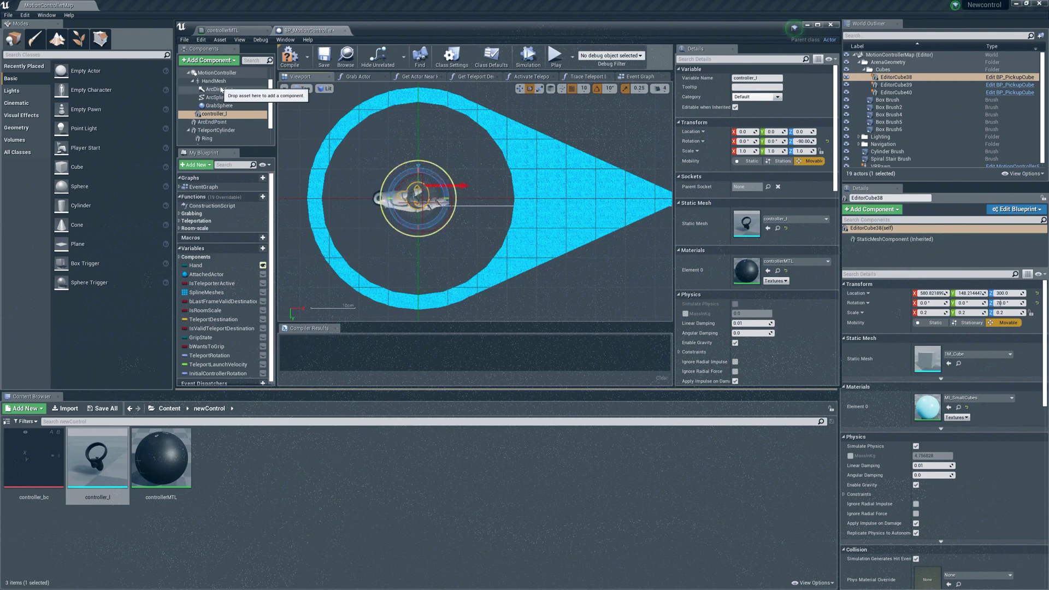
pyautogui.click(218, 89)
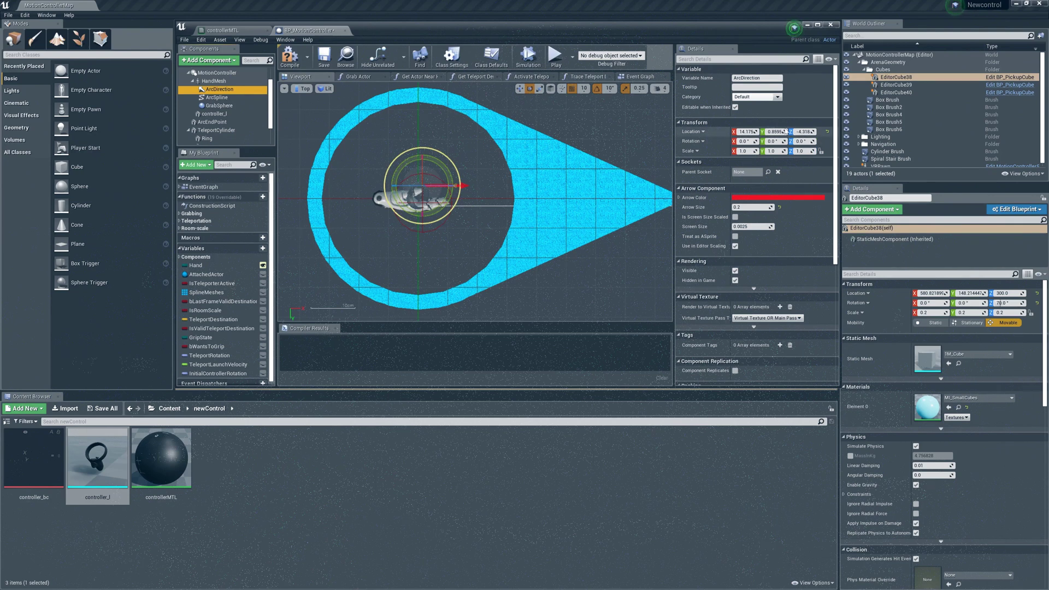
pyautogui.click(801, 132)
pyautogui.write('1')
pyautogui.press('Return')
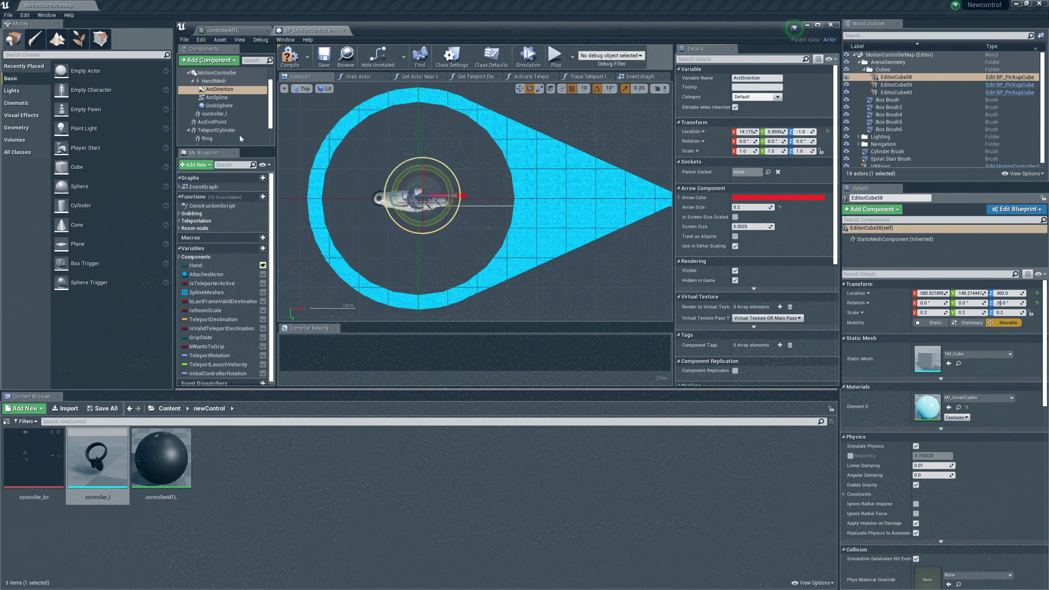
# - Hide the HandMesh component by turning off Visible and turning on Hidden in Game in its rendering settings
pyautogui.click(213, 81)
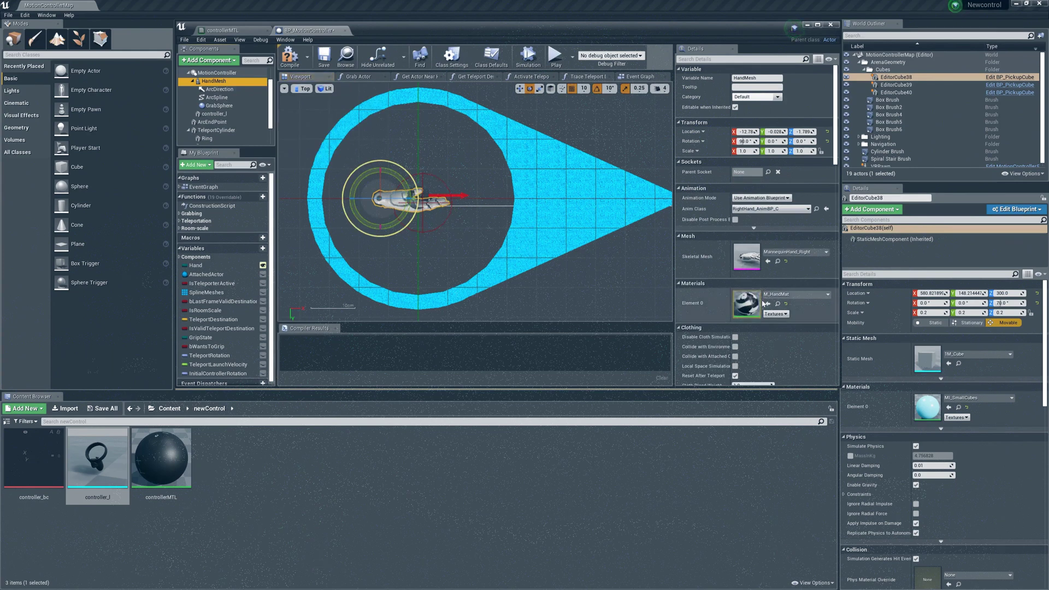
pyautogui.scroll(-8, 761, 300)
pyautogui.scroll(-8, 763, 300)
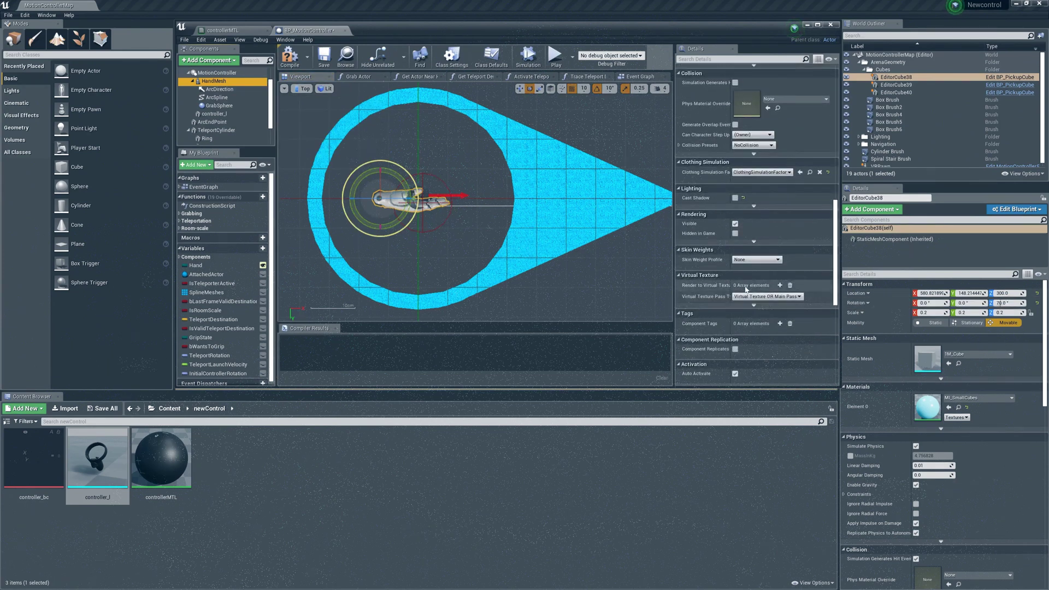
pyautogui.click(735, 223)
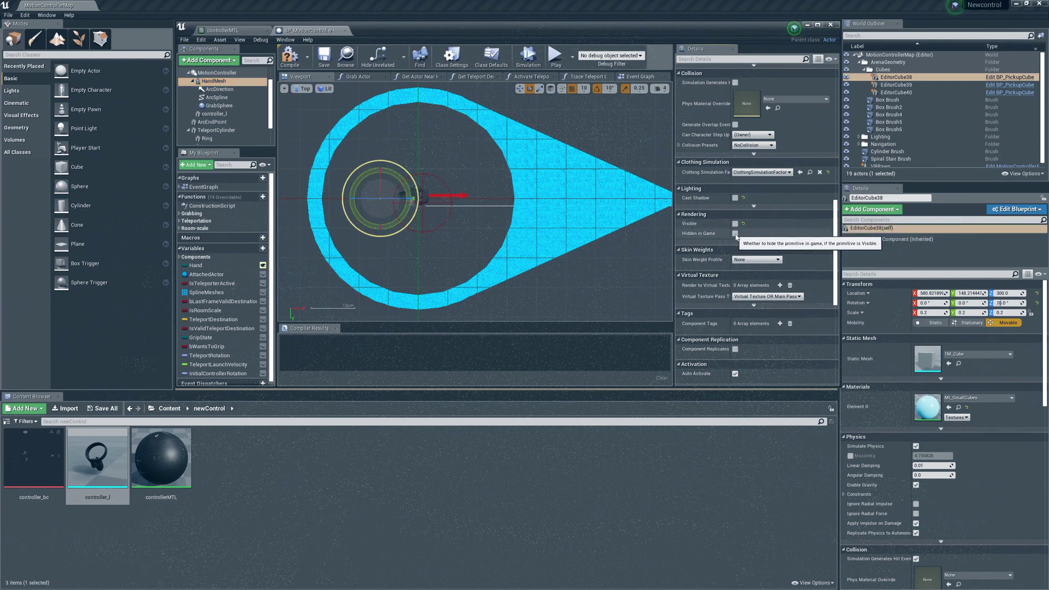
pyautogui.click(735, 233)
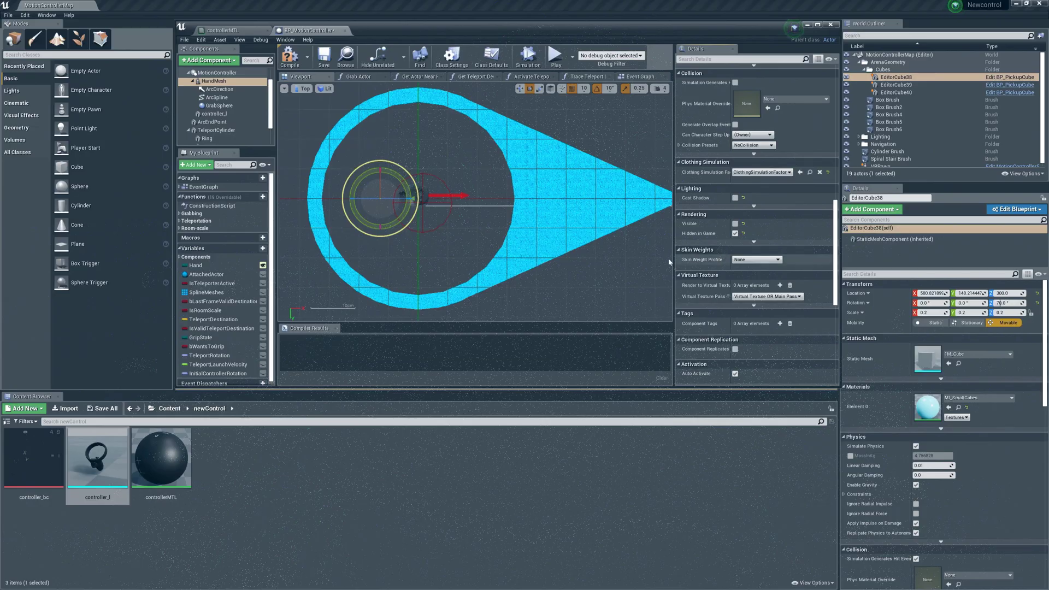
# - In the Event Graph's left-hand scale inversion section, add a controller_l reference and connect it to the Target of the scale node
pyautogui.click(639, 77)
pyautogui.moveTo(380, 175); pyautogui.dragTo(295, 190, button='right')
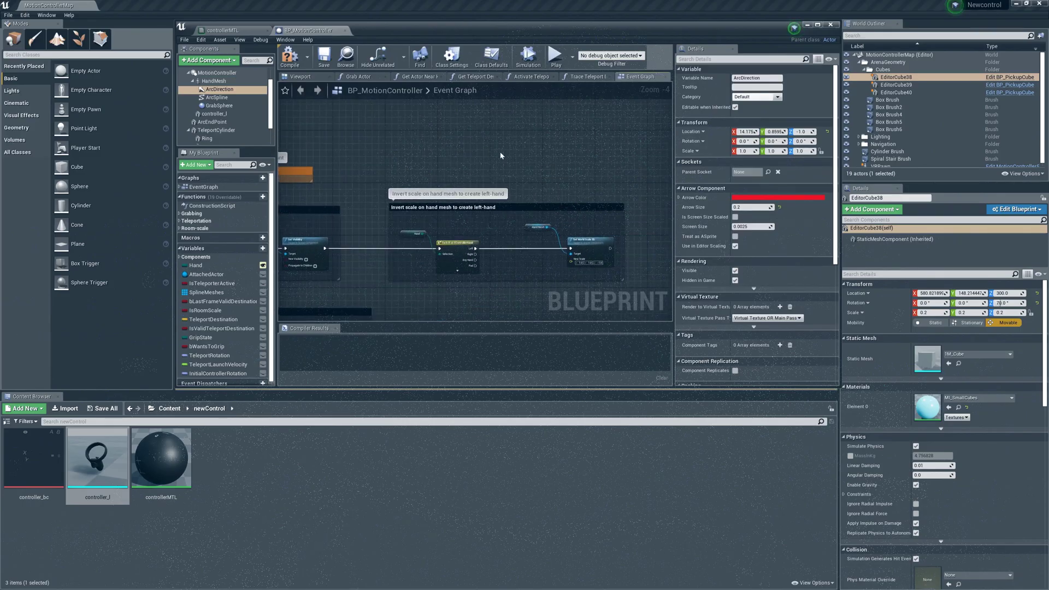
pyautogui.moveTo(511, 178); pyautogui.dragTo(477, 139, button='right')
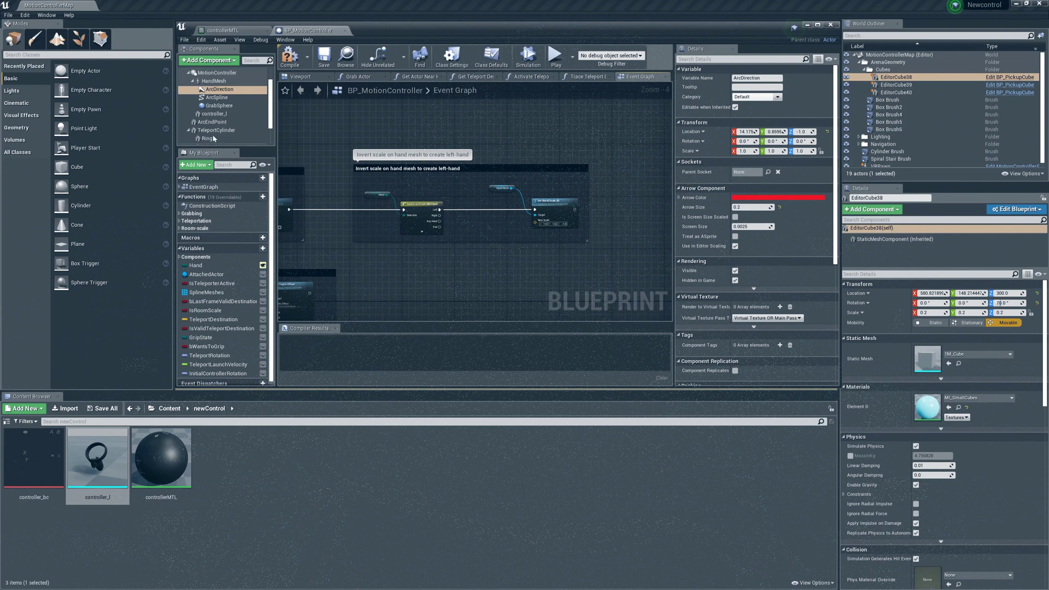
pyautogui.click(208, 114)
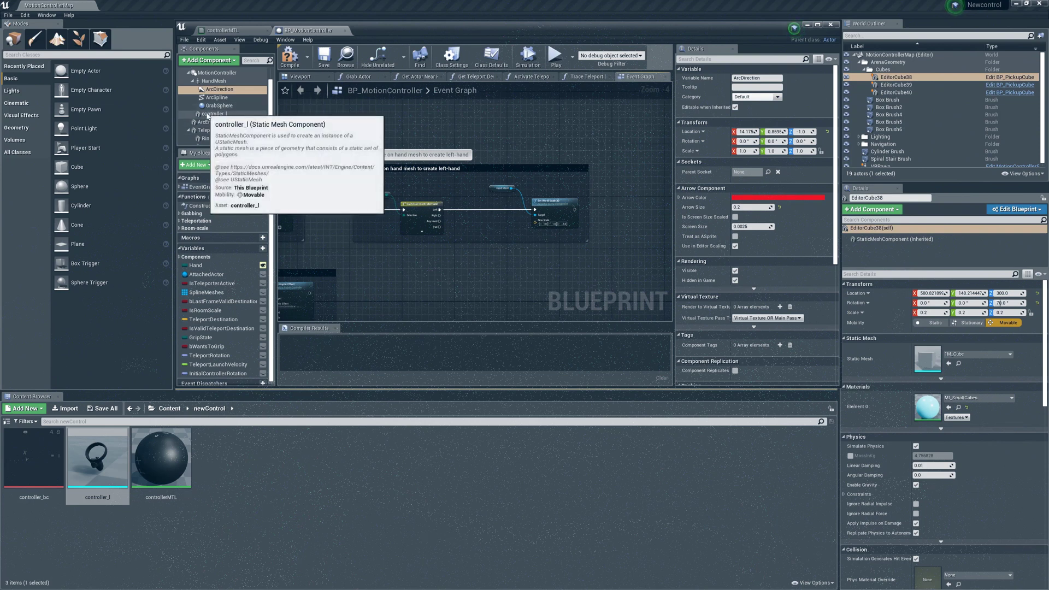
pyautogui.moveTo(208, 115); pyautogui.dragTo(464, 217)
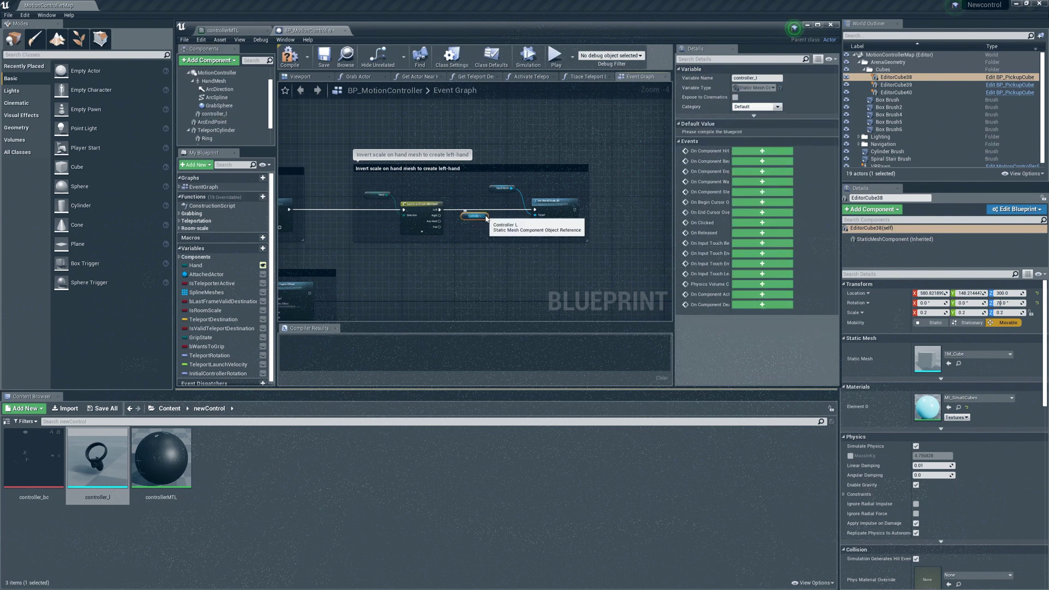
pyautogui.moveTo(485, 216); pyautogui.dragTo(538, 216)
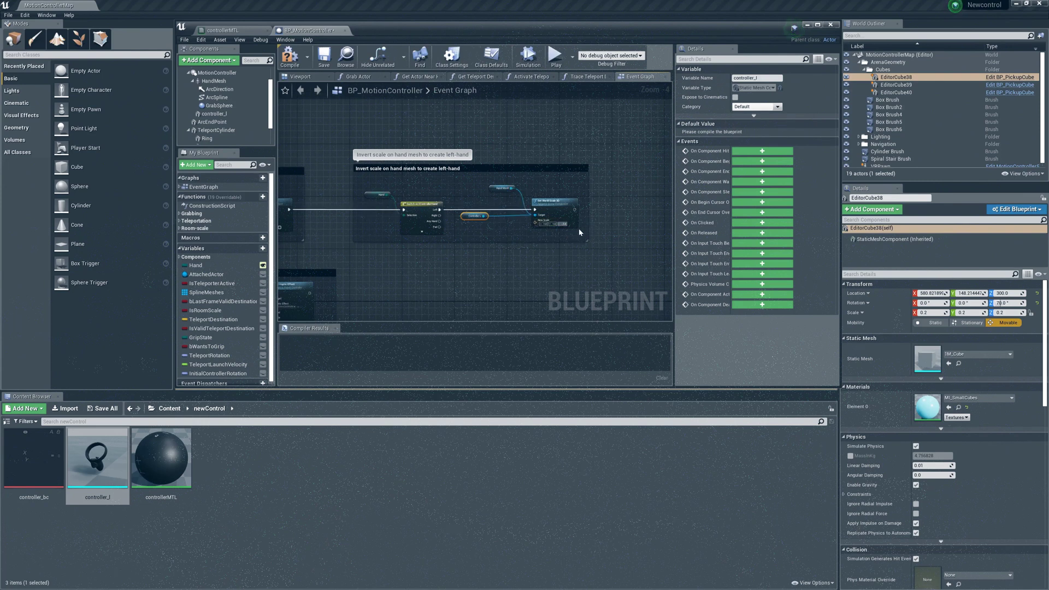
# - In the hand collision while gripping section, add a controller_l reference and connect it to the Targets of both Set Collision Enabled nodes
pyautogui.scroll(-1, 498, 242)
pyautogui.moveTo(499, 241); pyautogui.dragTo(592, 218, button='right')
pyautogui.scroll(2, 567, 202)
pyautogui.moveTo(486, 212); pyautogui.dragTo(481, 153, button='right')
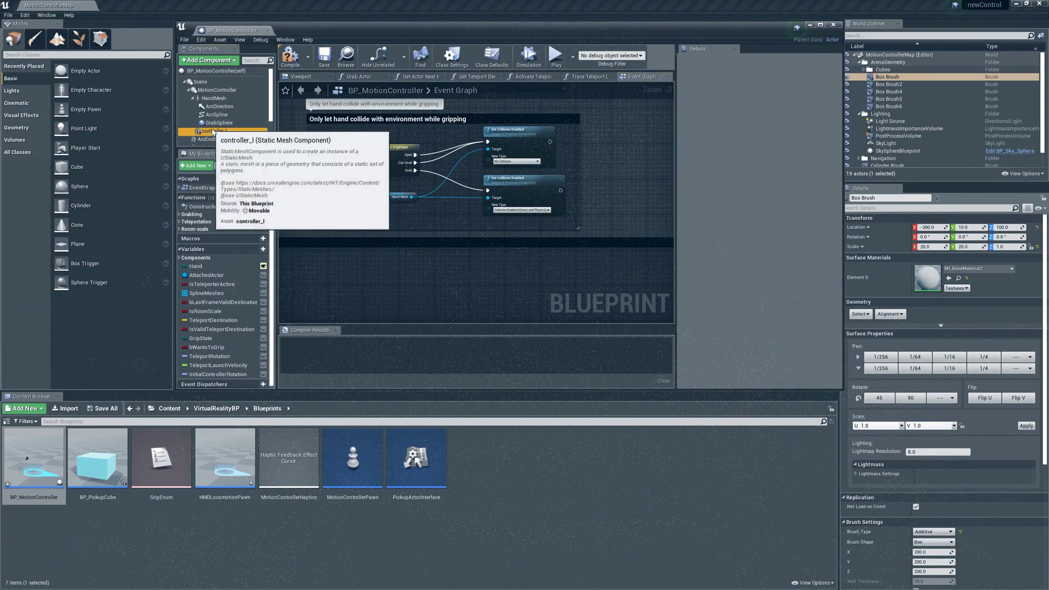
pyautogui.moveTo(210, 131); pyautogui.dragTo(488, 198)
pyautogui.moveTo(424, 215); pyautogui.dragTo(487, 149)
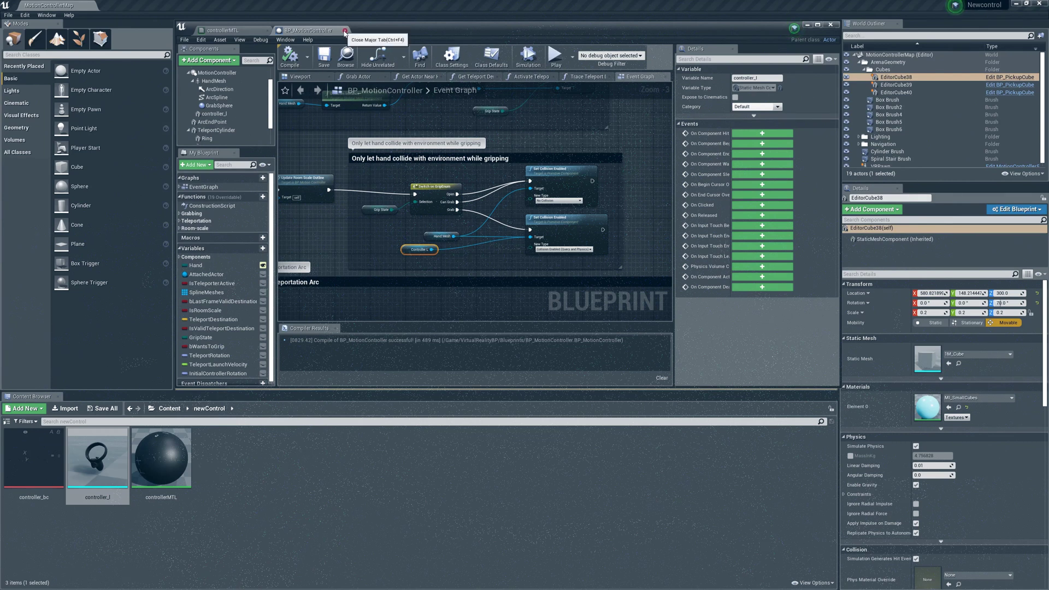
# - Minimize the blueprint editor and launch the level on the connected Quest headset
pyautogui.click(806, 25)
pyautogui.click(532, 30)
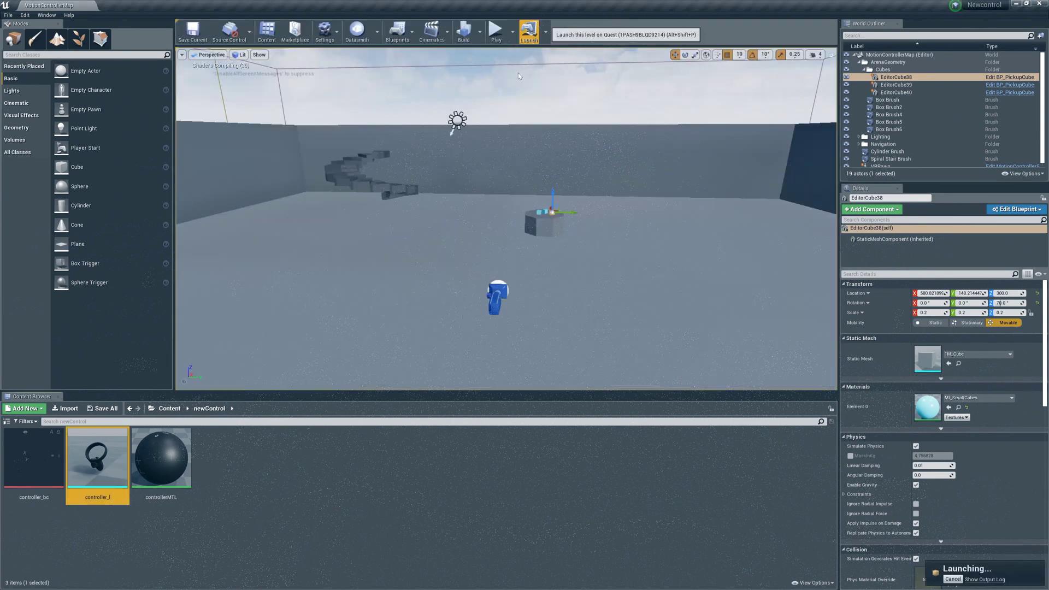